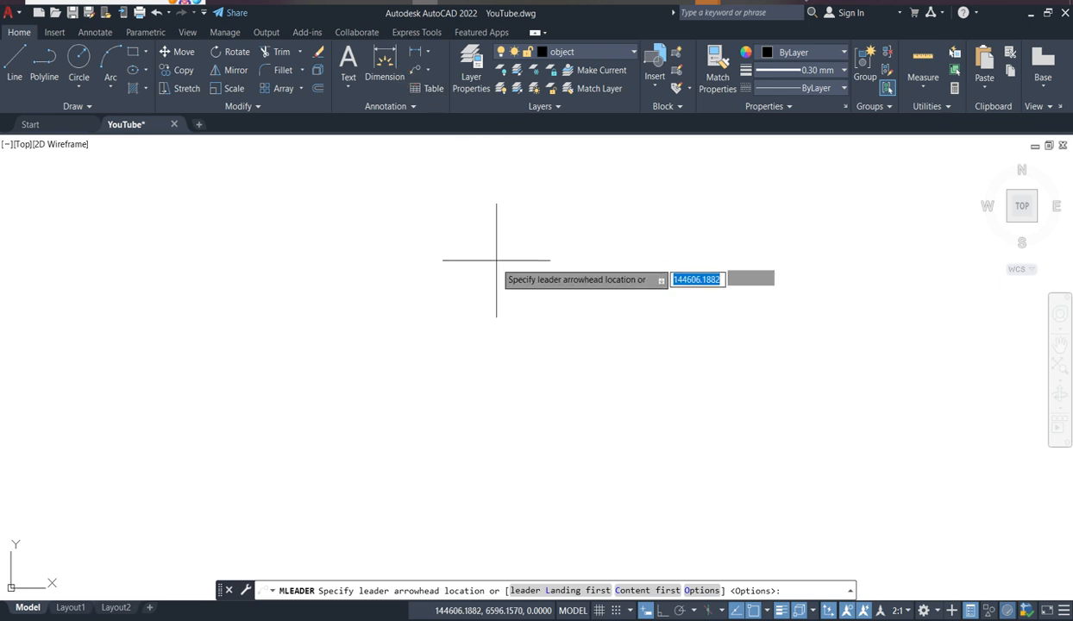
# - Turn on Ortho mode and draw a horizontal multileader with its arrowhead at the left end and no text
pyautogui.click(663, 611)
pyautogui.click(402, 281)
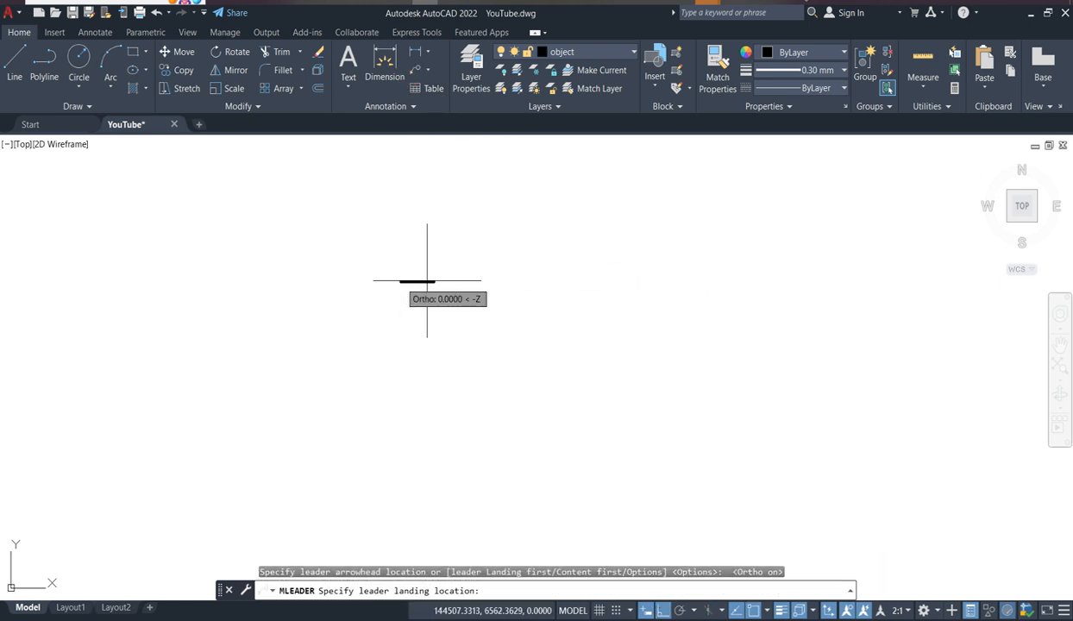
pyautogui.click(660, 295)
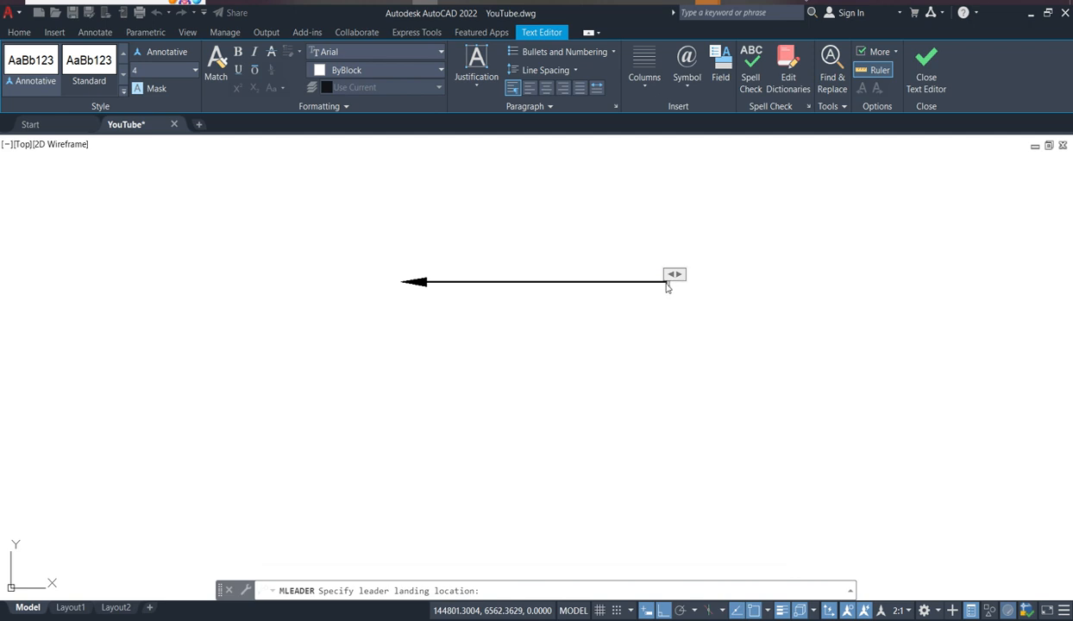
pyautogui.press('Escape')
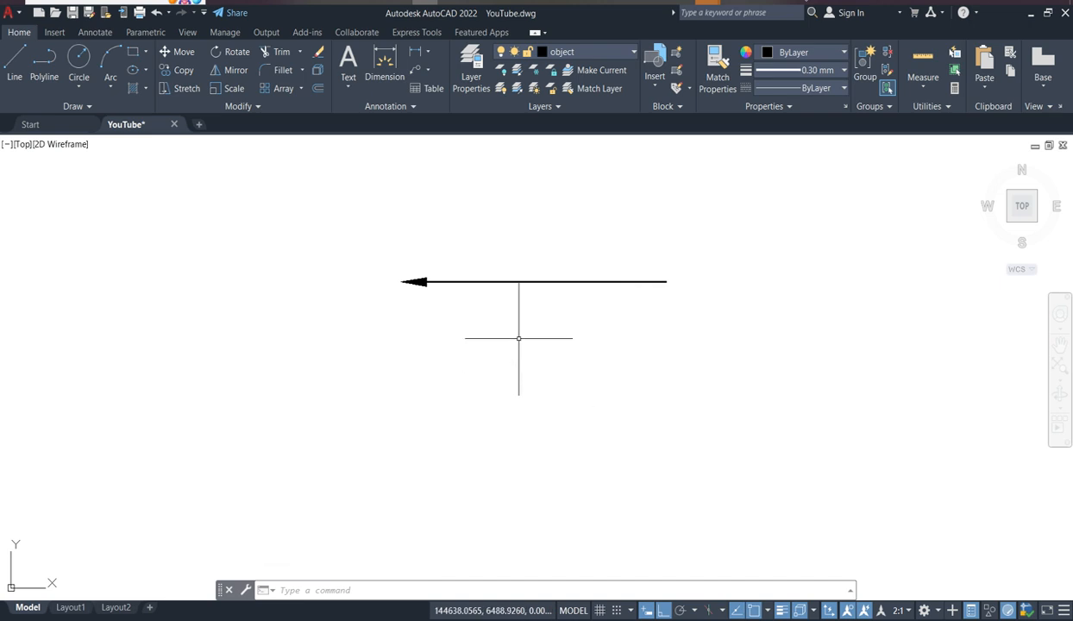
# - With Ortho off, draw a second multileader below the first, about 361.5 units long at 37°, without any text
pyautogui.click(417, 73)
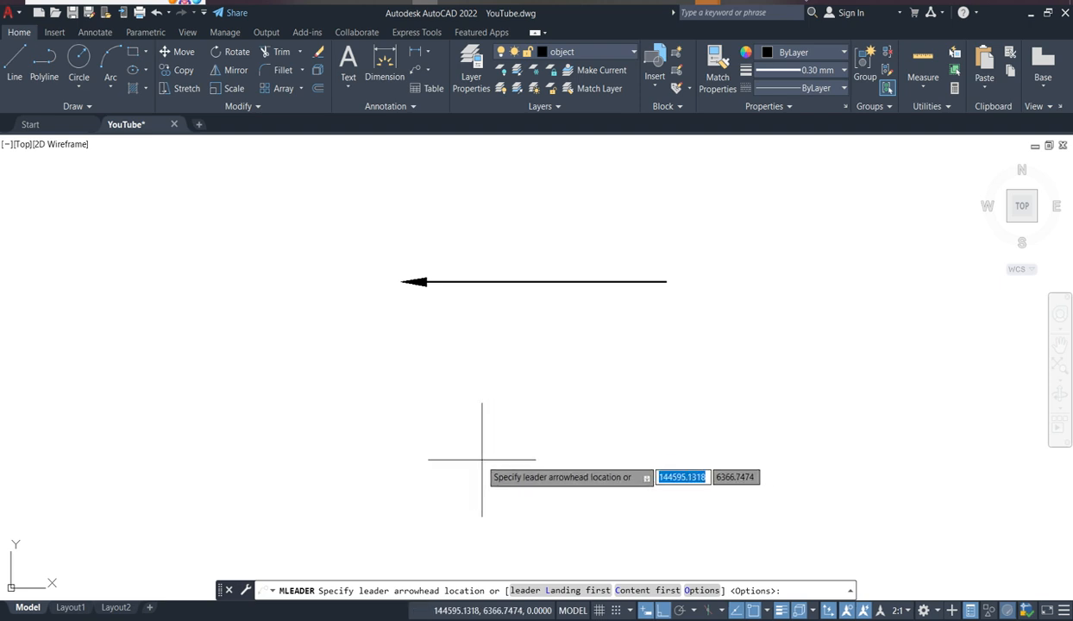
pyautogui.press('F8')
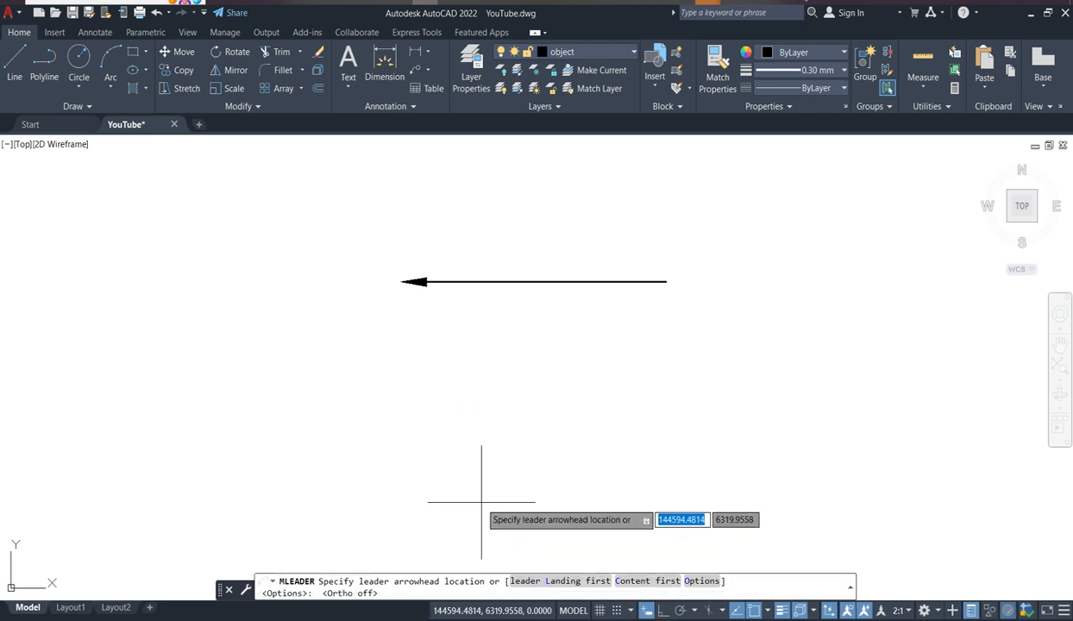
pyautogui.click(486, 501)
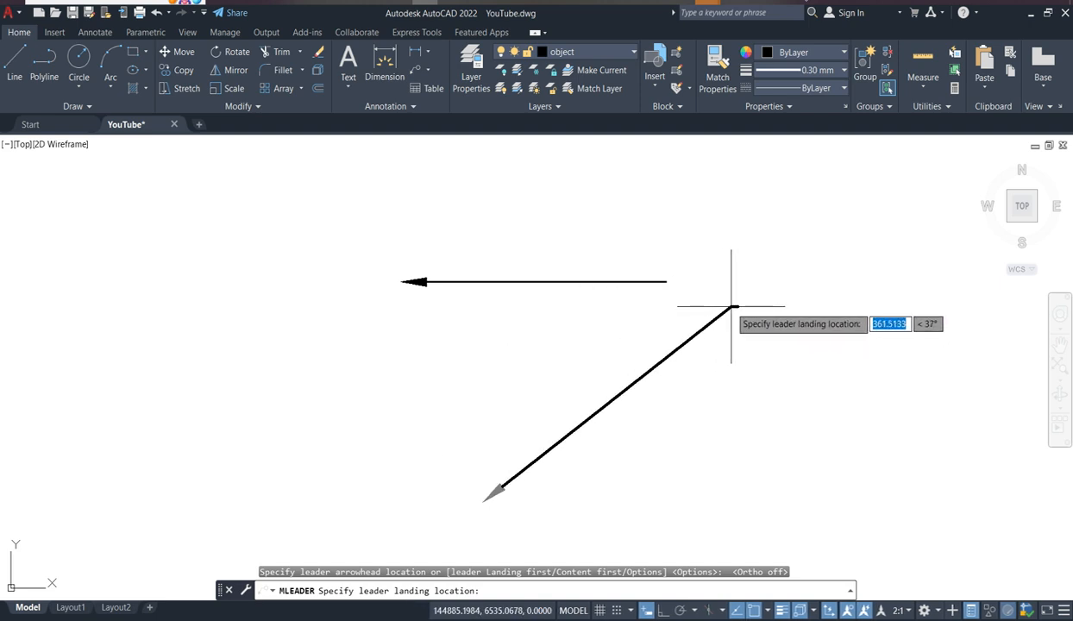
pyautogui.click(732, 306)
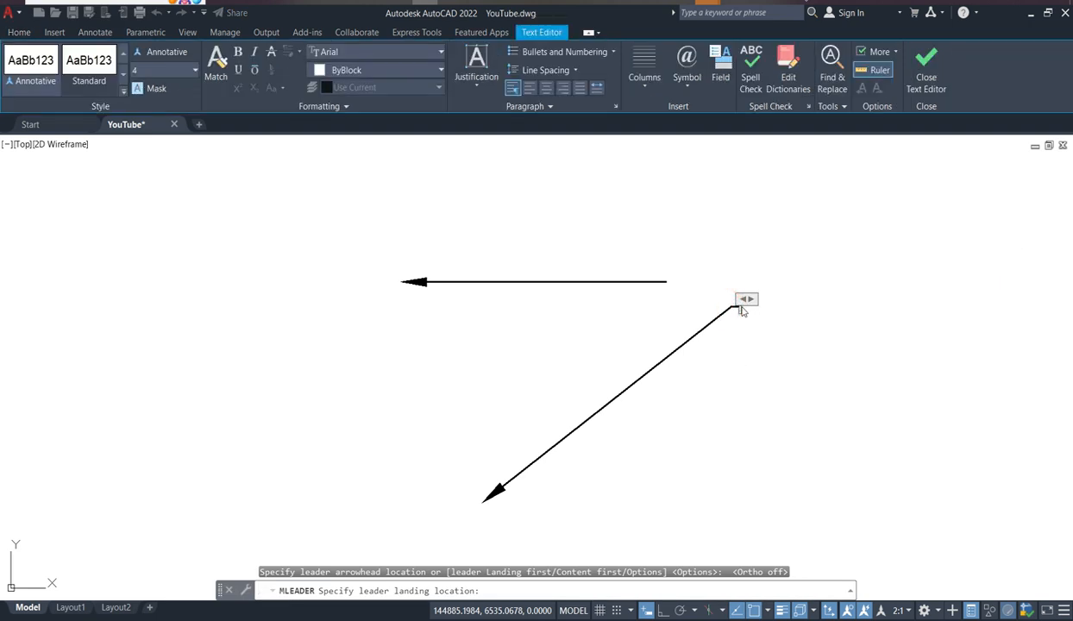
pyautogui.click(742, 353)
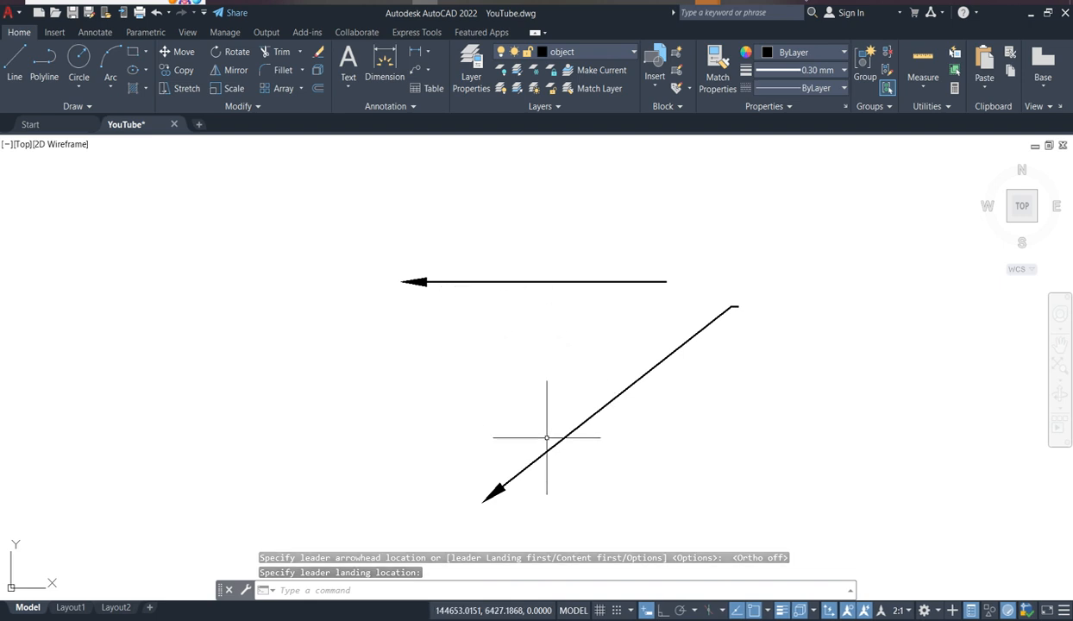
# - Open the Standard multileader style for modification in the Multileader Style Manager
pyautogui.scroll(1, 440, 292)
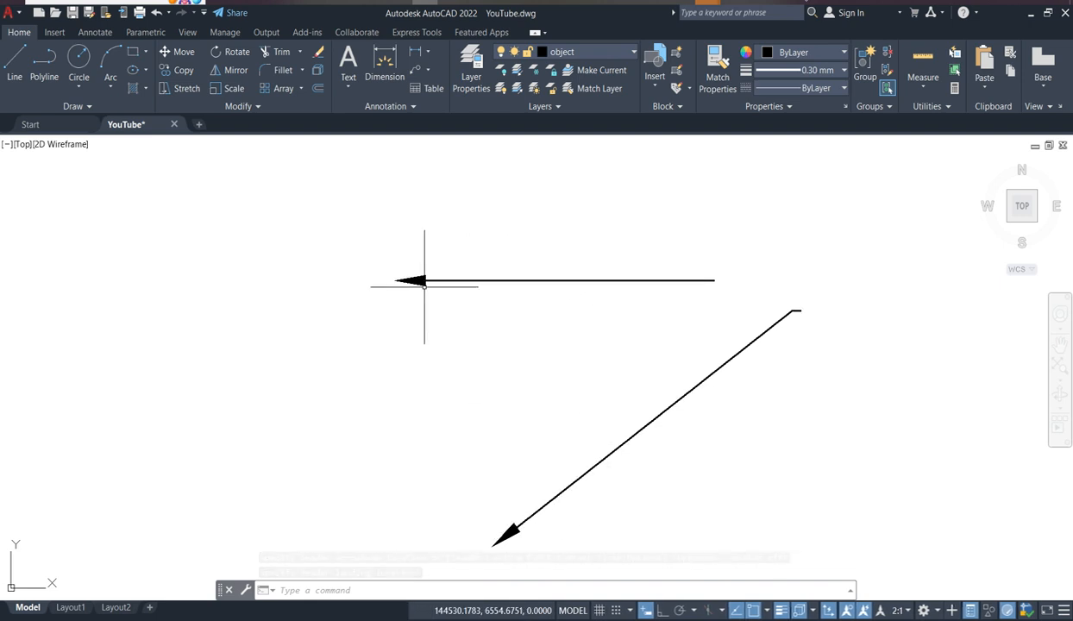
pyautogui.scroll(-2, 427, 283)
pyautogui.moveTo(503, 367); pyautogui.dragTo(466, 332, button='middle')
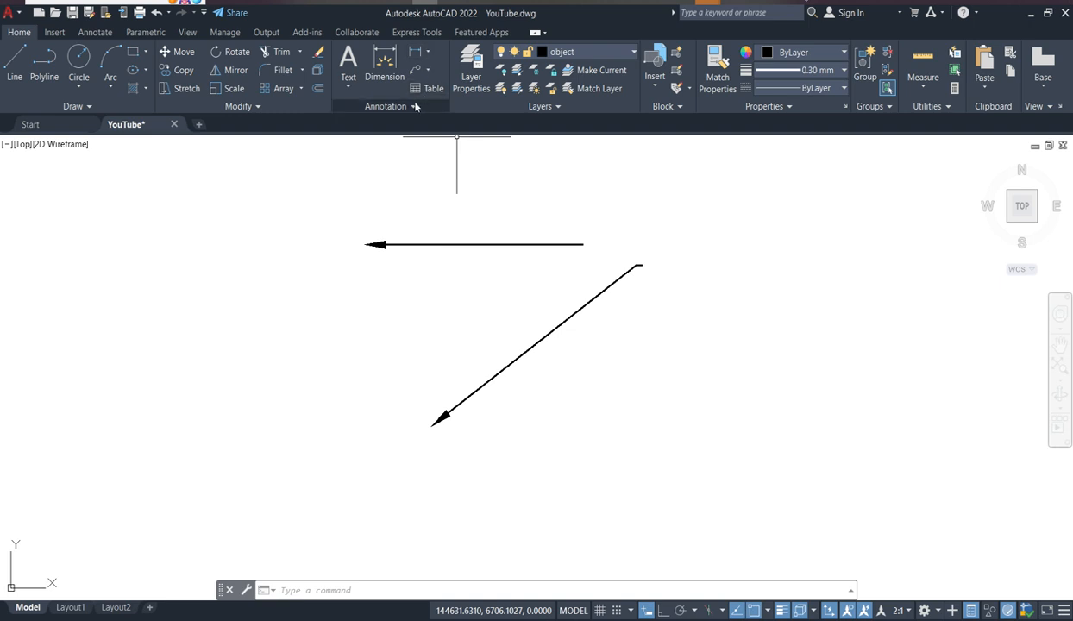
pyautogui.click(428, 70)
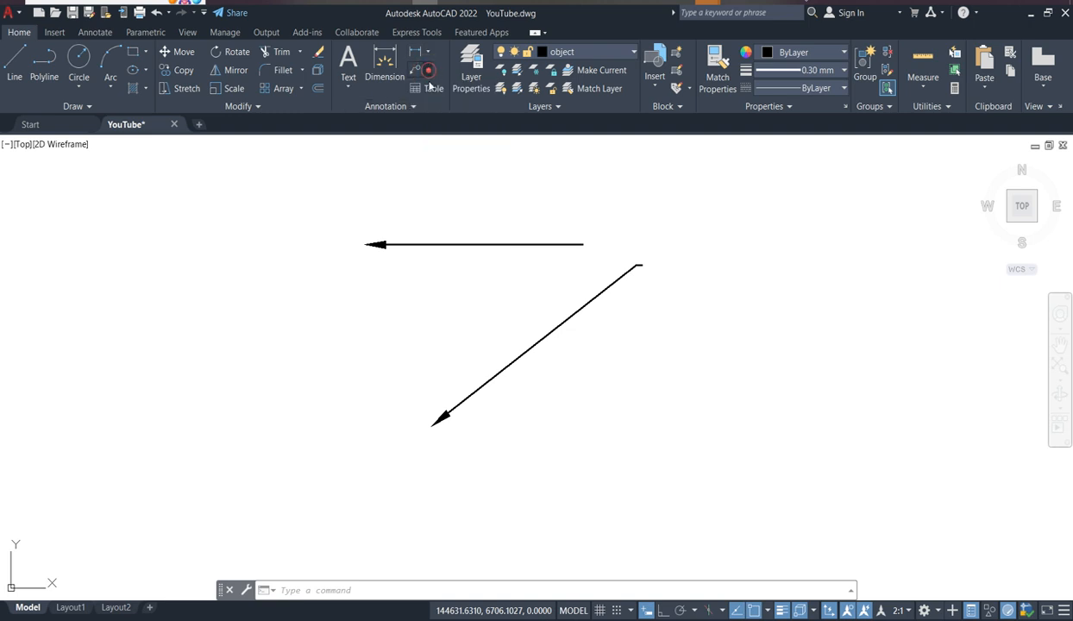
pyautogui.click(403, 108)
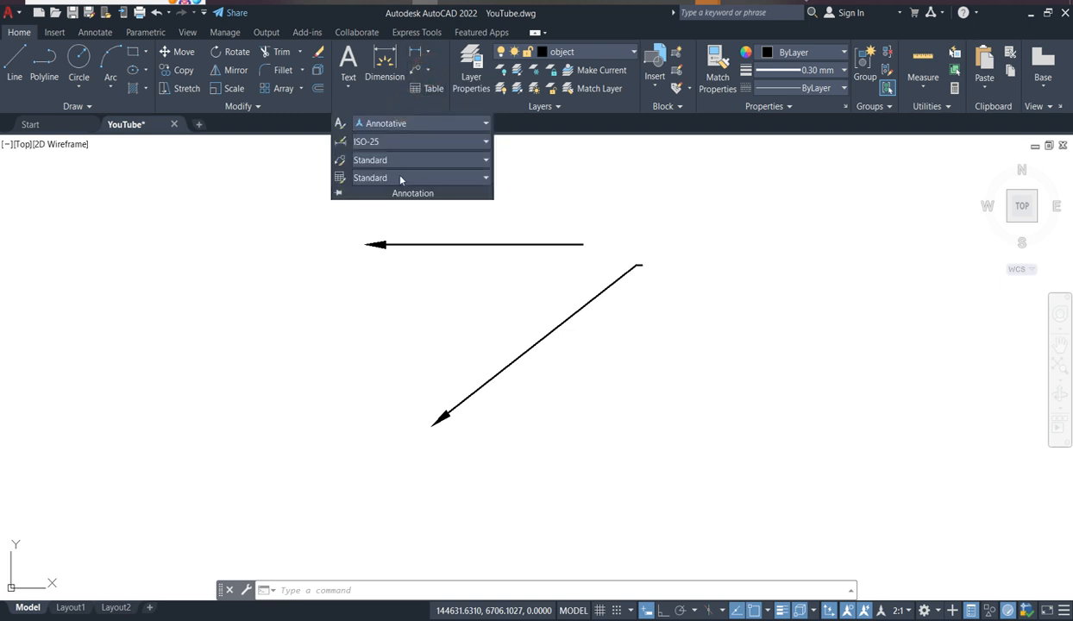
pyautogui.click(486, 160)
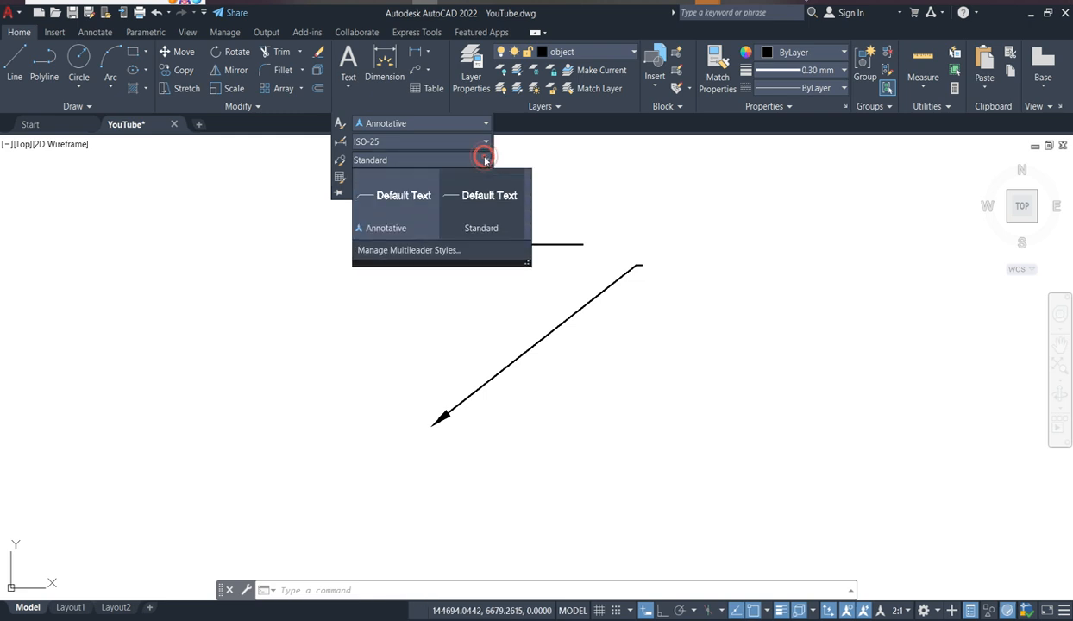
pyautogui.click(456, 253)
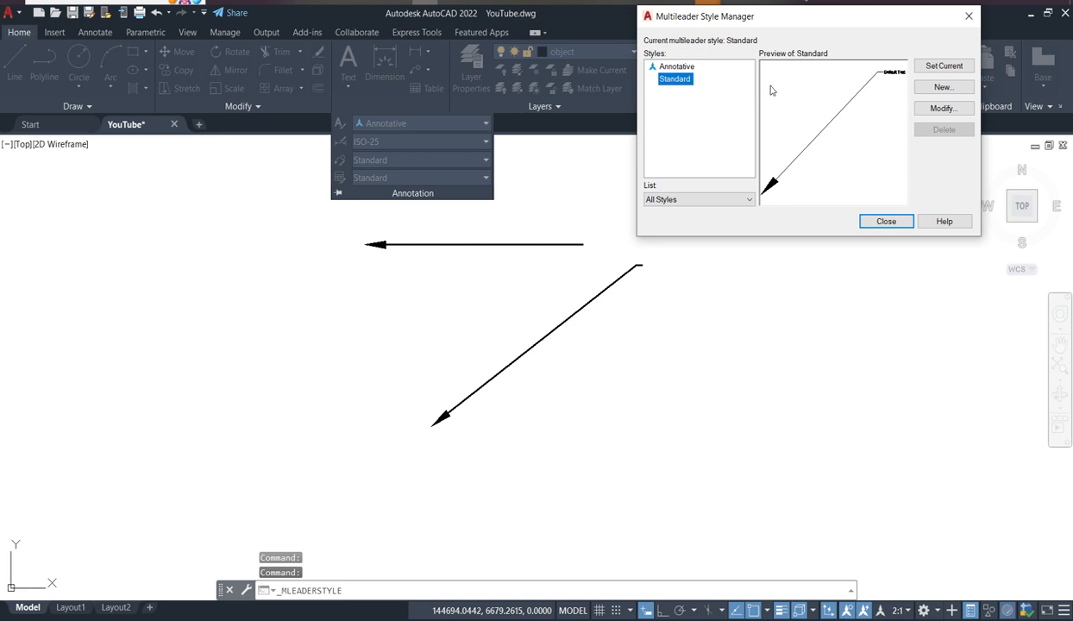
pyautogui.click(940, 109)
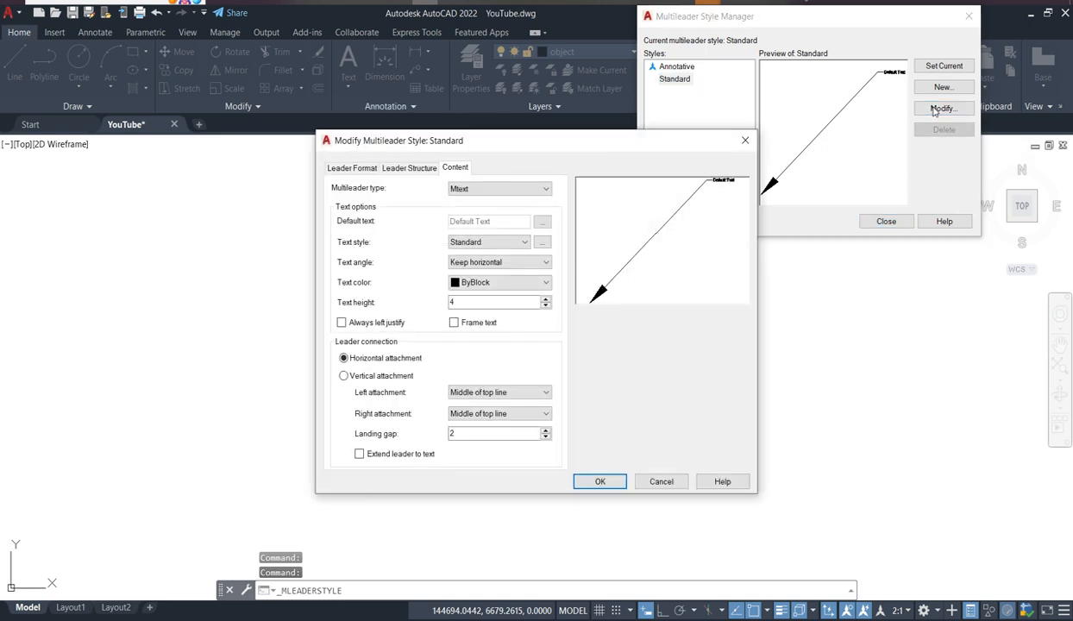
# - In the leader format settings, set the arrowhead size to 50 and the leader color to Red
pyautogui.moveTo(591, 145)
pyautogui.mouseDown()
pyautogui.moveTo(665, 180)
pyautogui.moveTo(858, 199)
pyautogui.mouseUp()
pyautogui.click(614, 221)
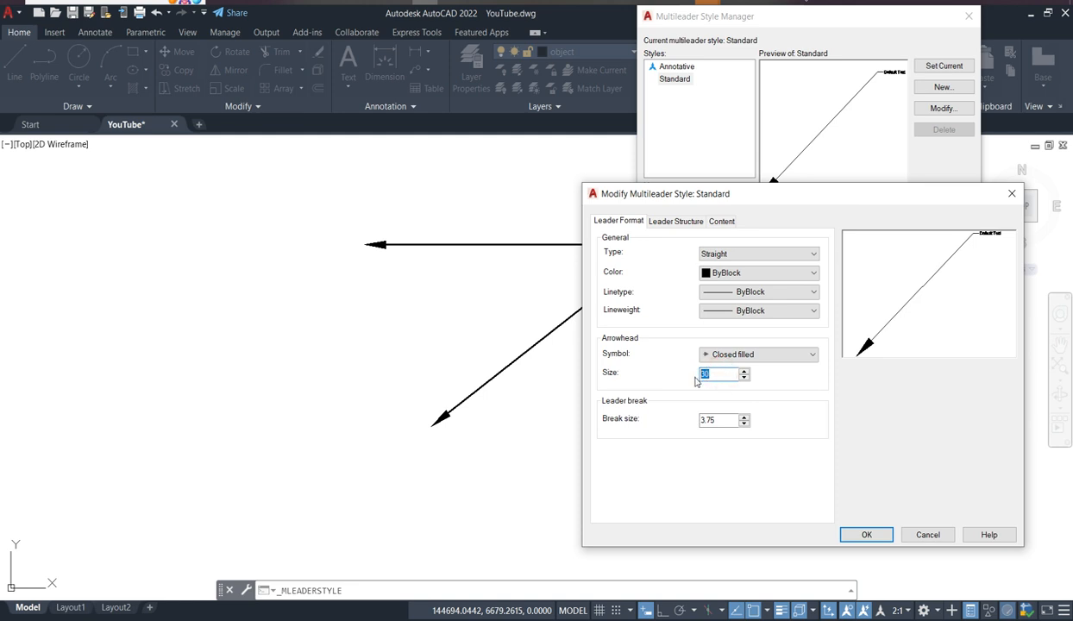
pyautogui.click(725, 423)
pyautogui.click(770, 274)
pyautogui.click(743, 312)
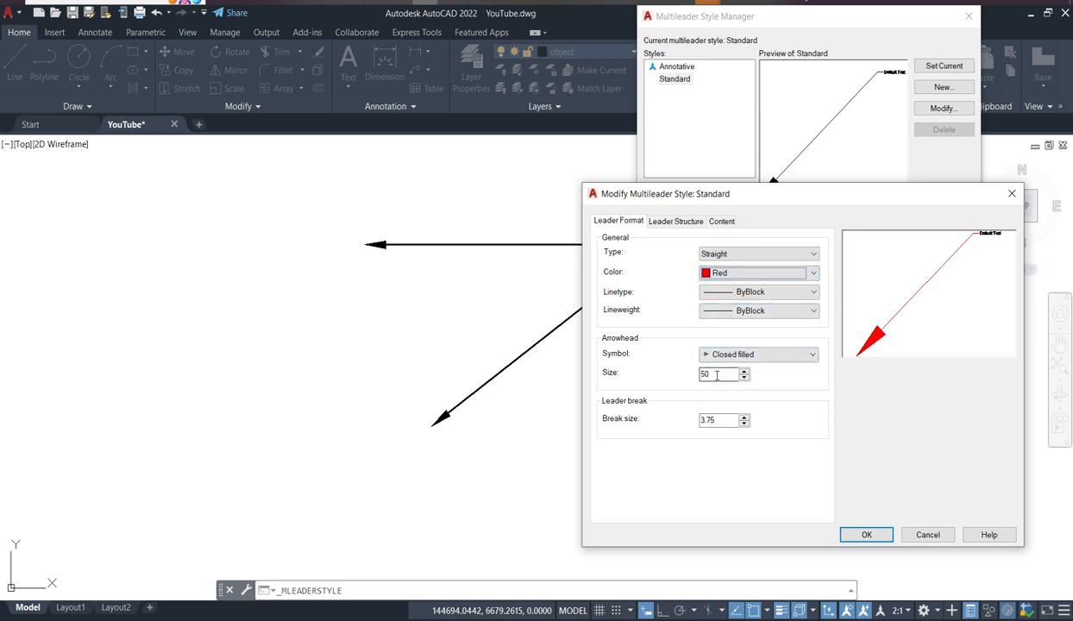
# - Set the style's multileader type to None so the leaders carry no text content
pyautogui.click(724, 222)
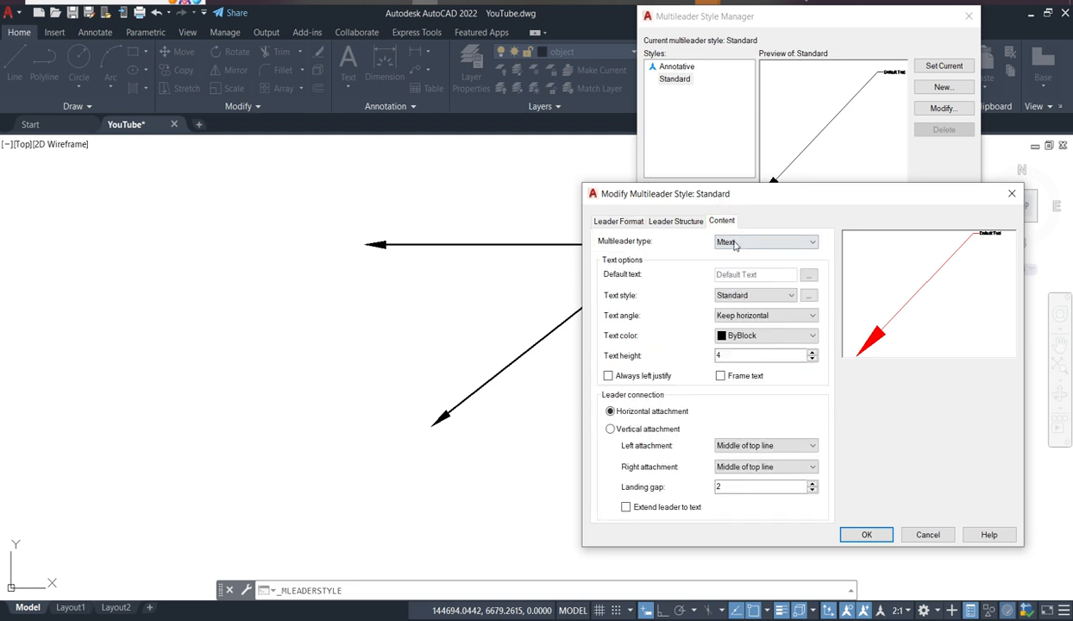
pyautogui.click(789, 245)
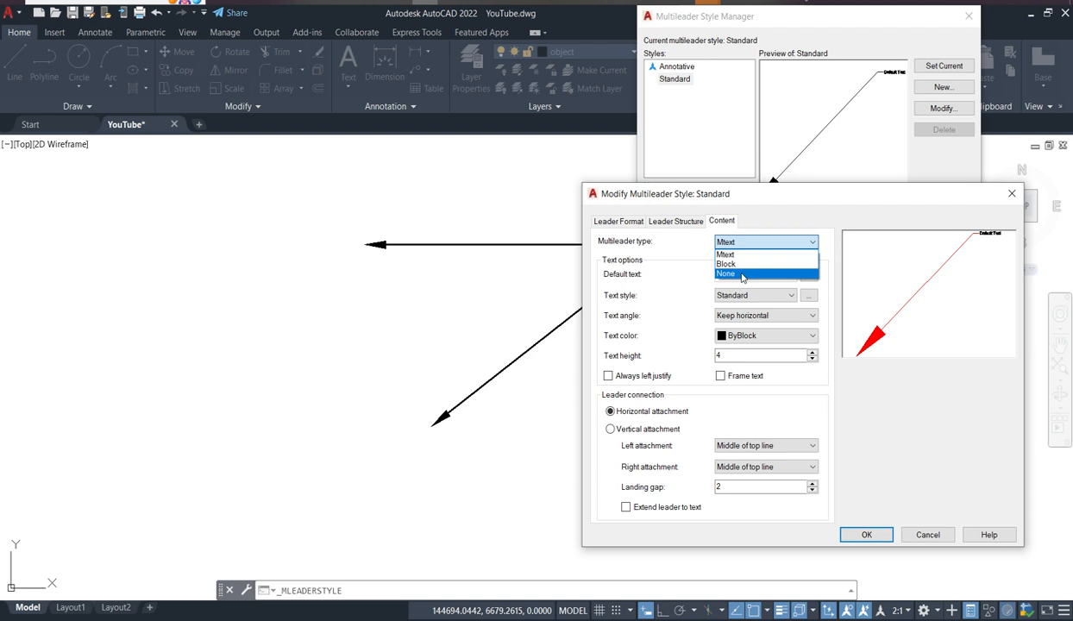
pyautogui.click(742, 274)
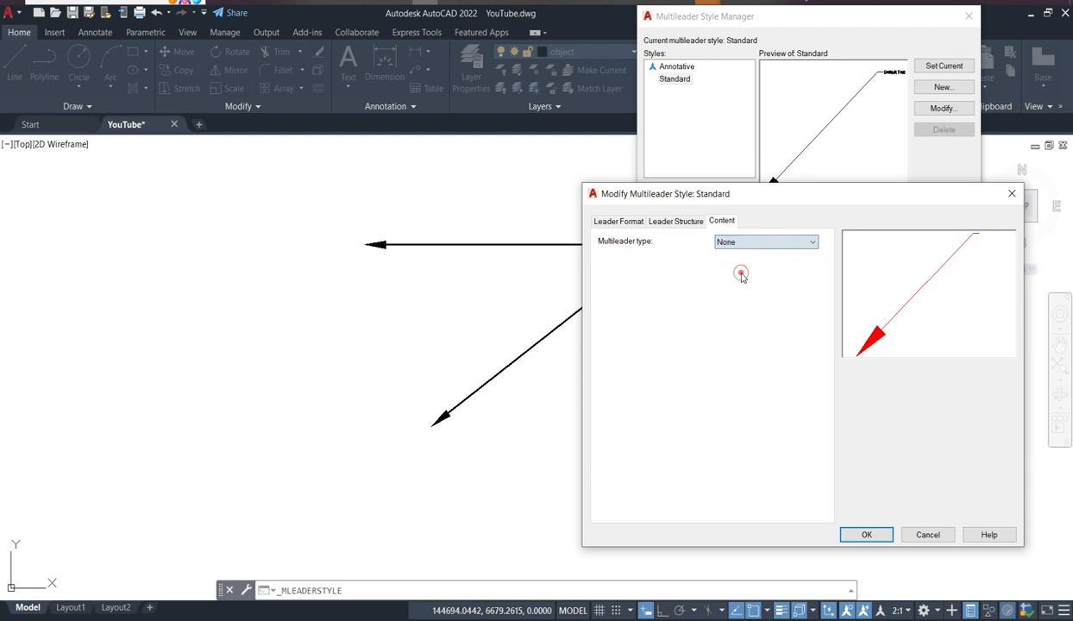
# - Review the leader structure and format settings, apply the style changes, and make the Standard style current
pyautogui.click(676, 223)
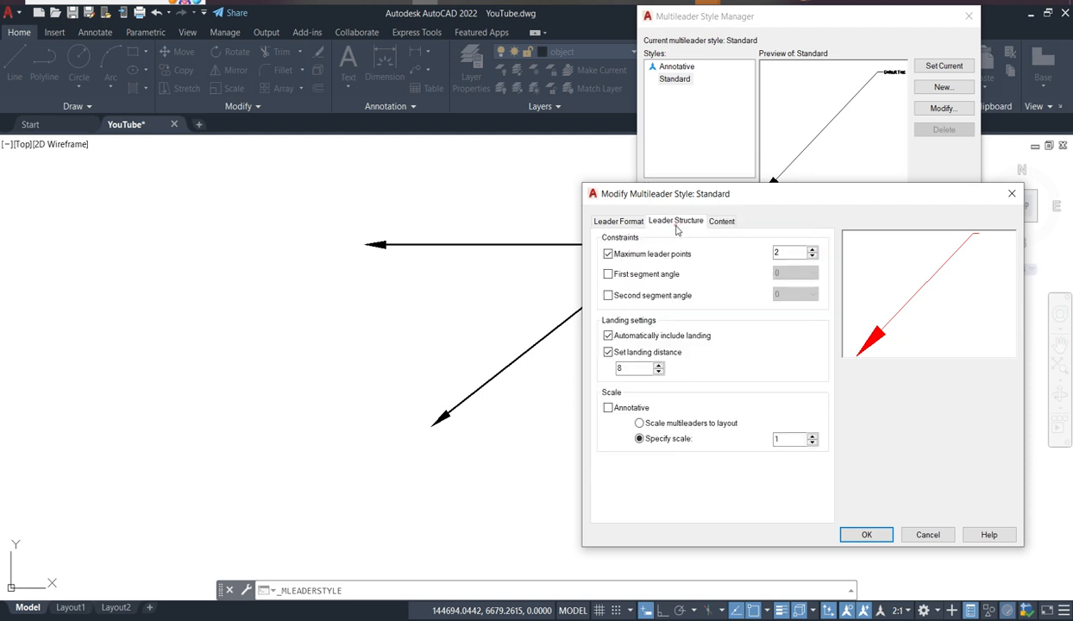
pyautogui.click(609, 220)
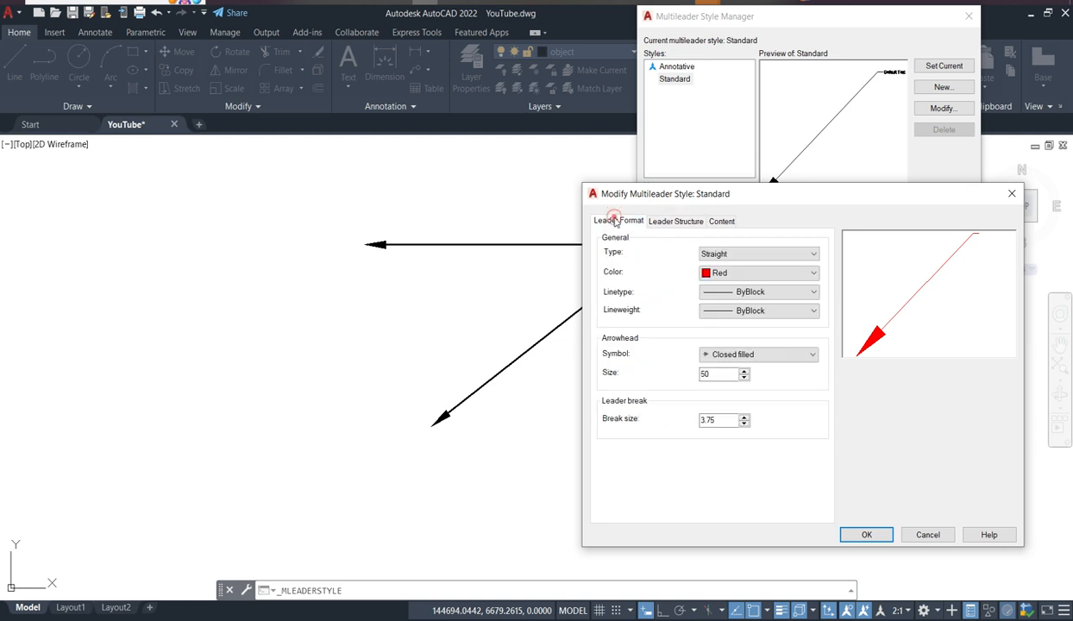
pyautogui.click(666, 226)
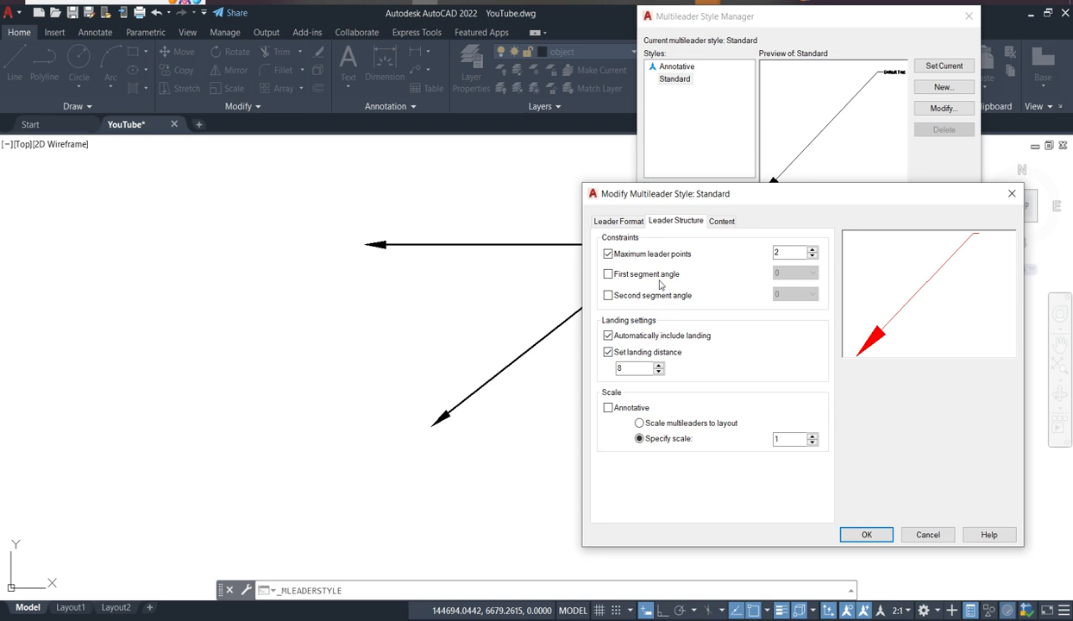
pyautogui.click(618, 222)
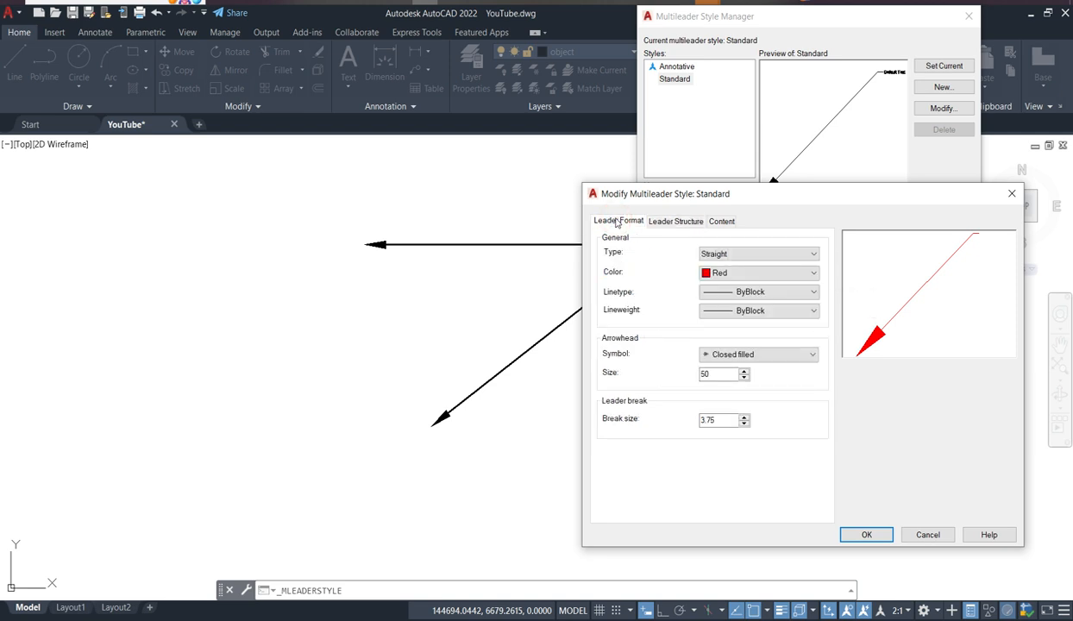
pyautogui.click(859, 535)
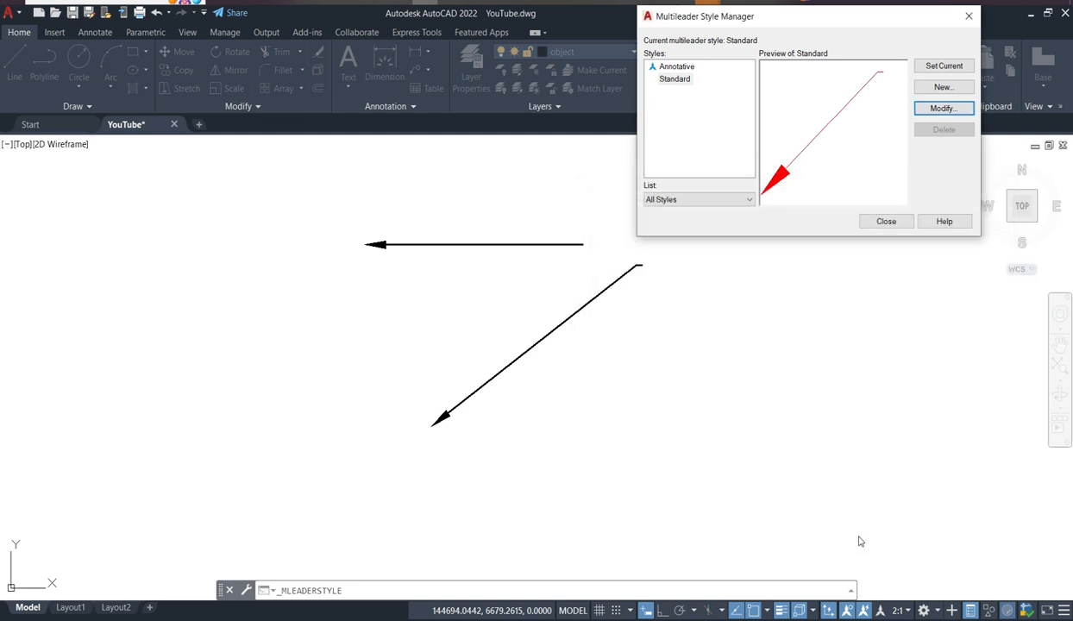
pyautogui.click(942, 68)
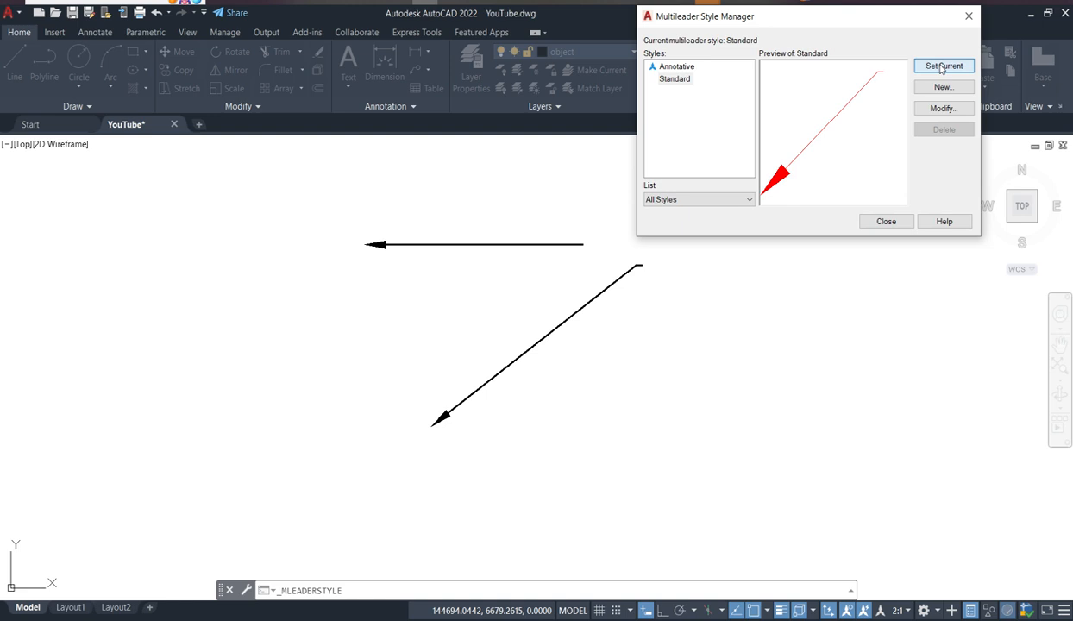
pyautogui.click(886, 222)
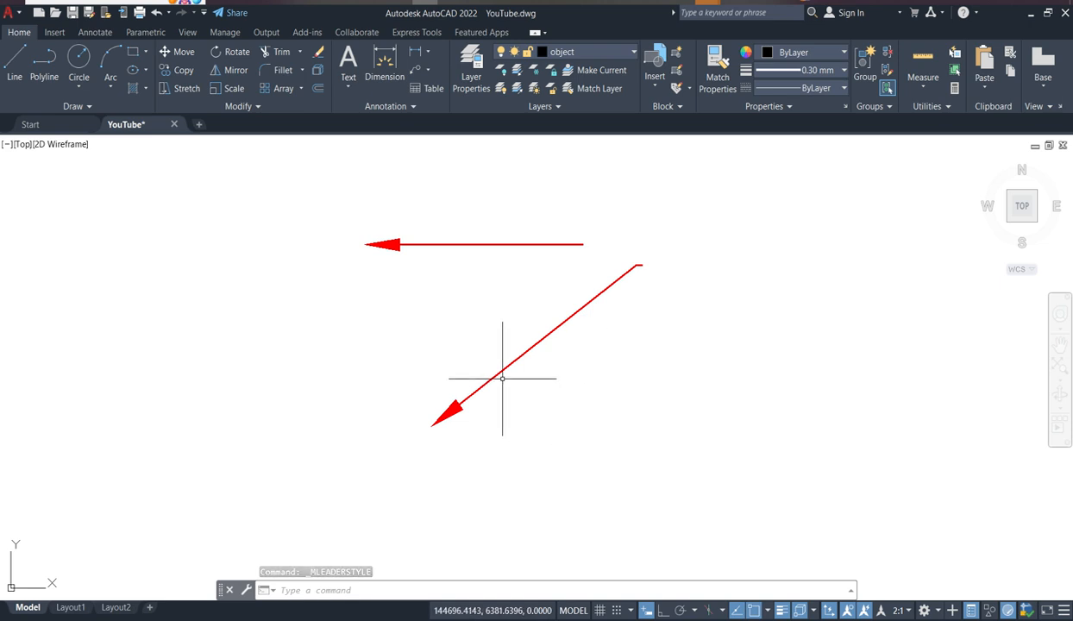
# - Explode the diagonal multileader into separate objects
pyautogui.scroll(1, 502, 378)
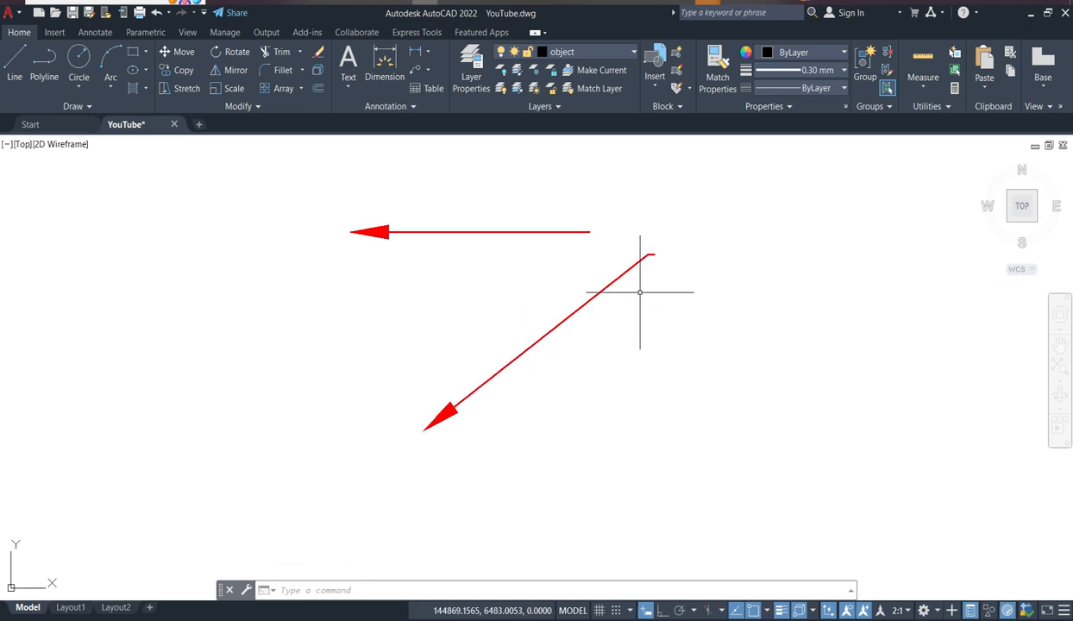
pyautogui.scroll(3, 645, 259)
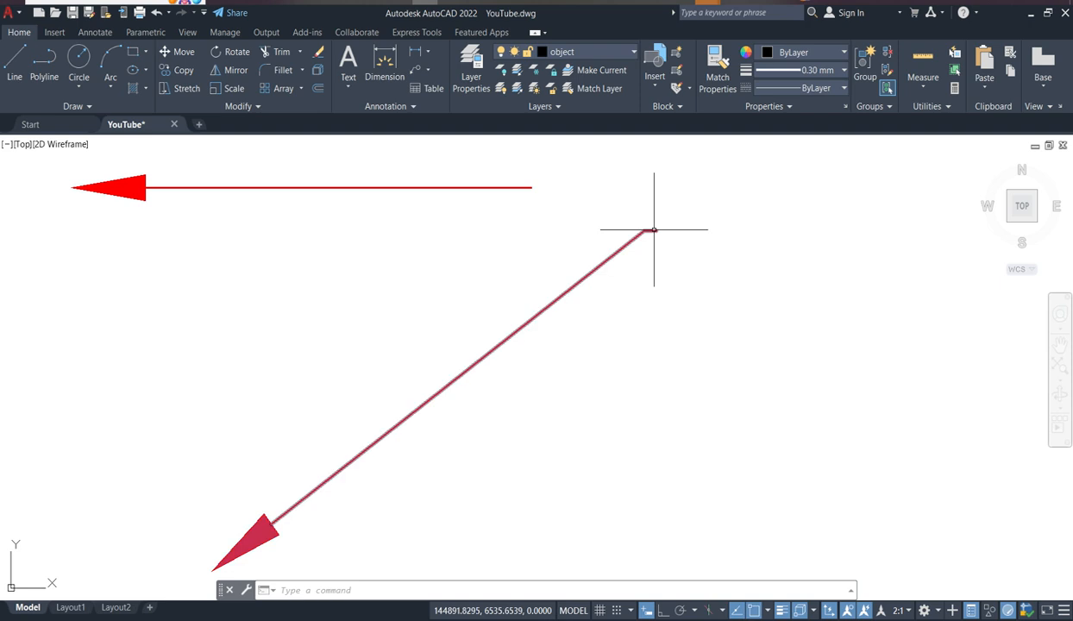
pyautogui.click(614, 331)
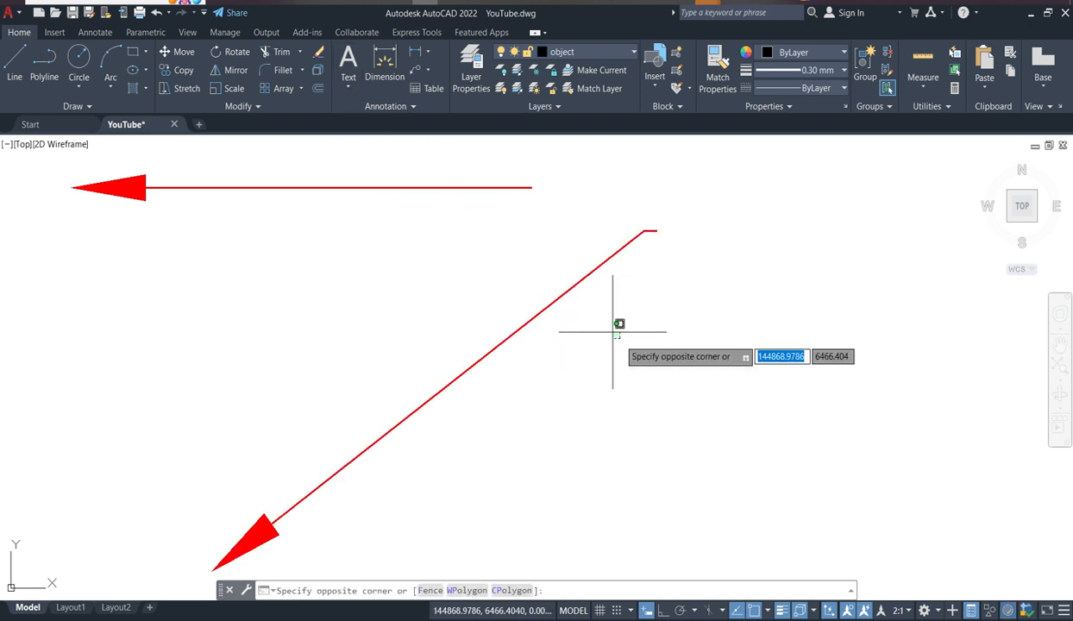
pyautogui.click(522, 286)
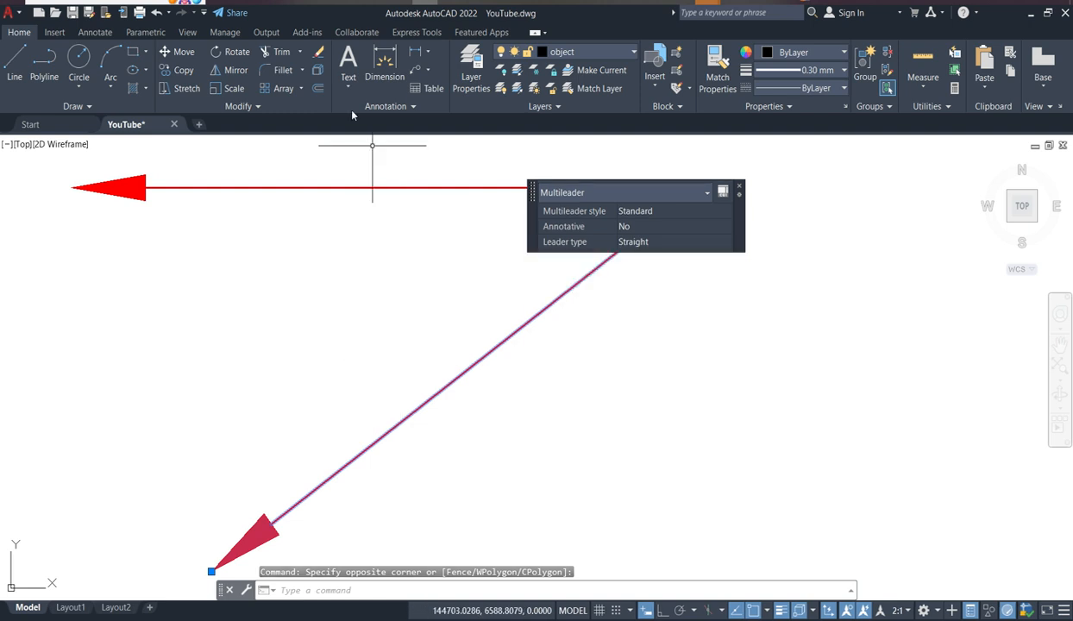
pyautogui.click(316, 70)
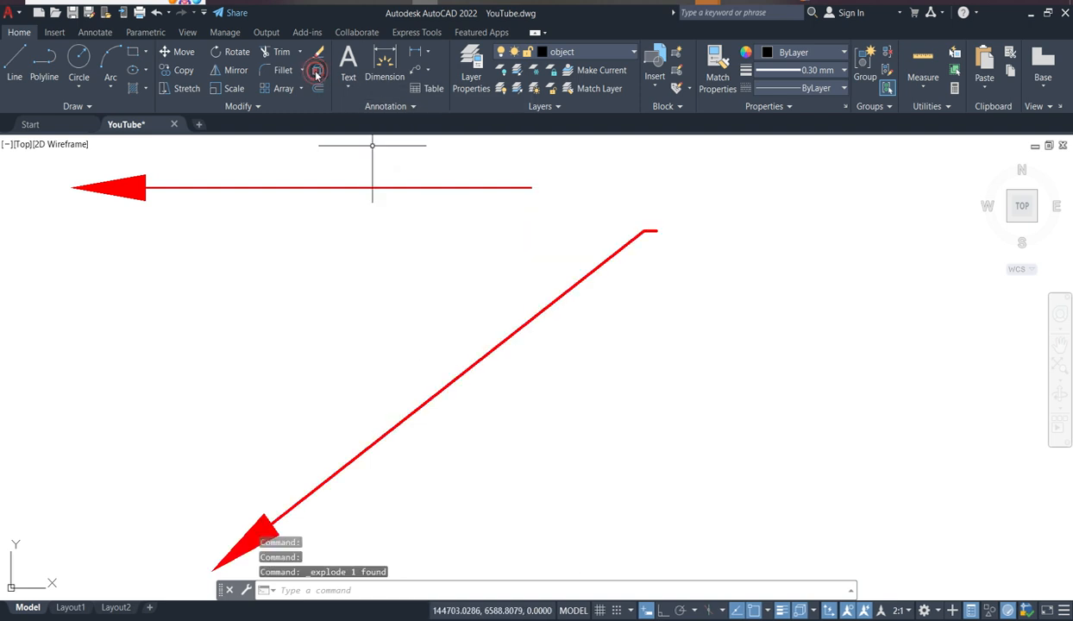
# - Delete the short horizontal landing segment at the upper end of the exploded diagonal leader
pyautogui.click(654, 231)
pyautogui.press('Delete')
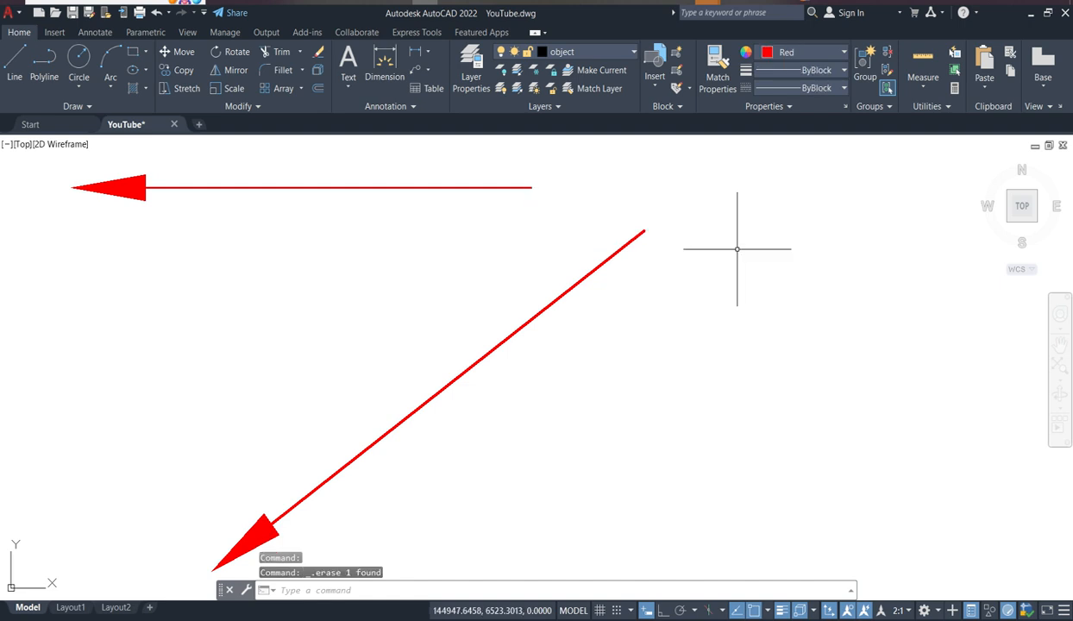
pyautogui.scroll(-3, 650, 221)
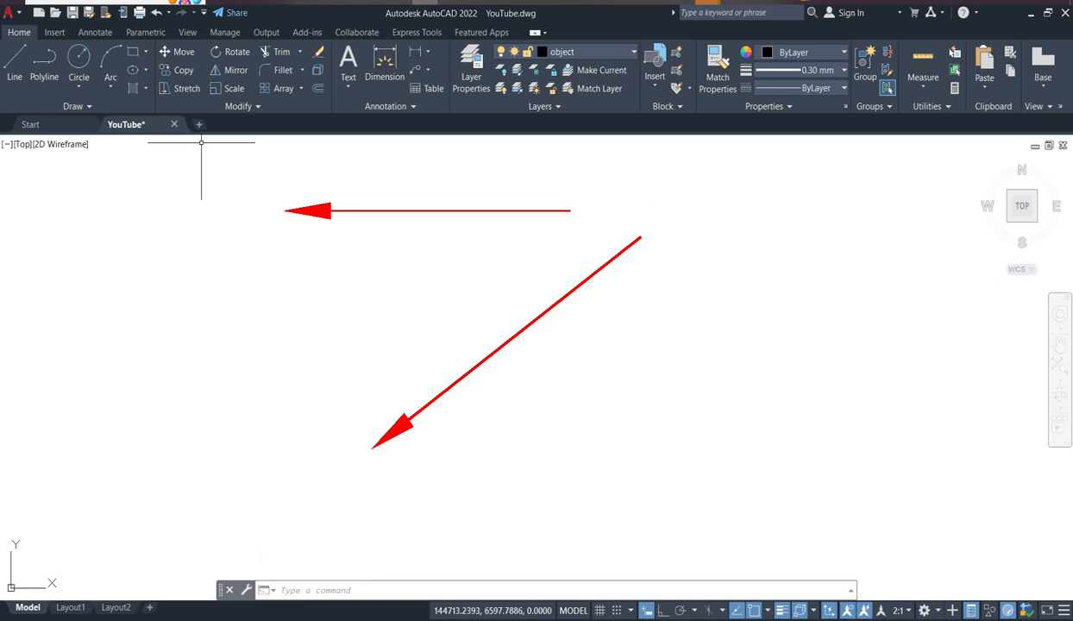
# - Undo the deletion of the diagonal leader's landing segment
pyautogui.hotkey('ctrl', 'z')
pyautogui.hotkey('ctrl', 'z')
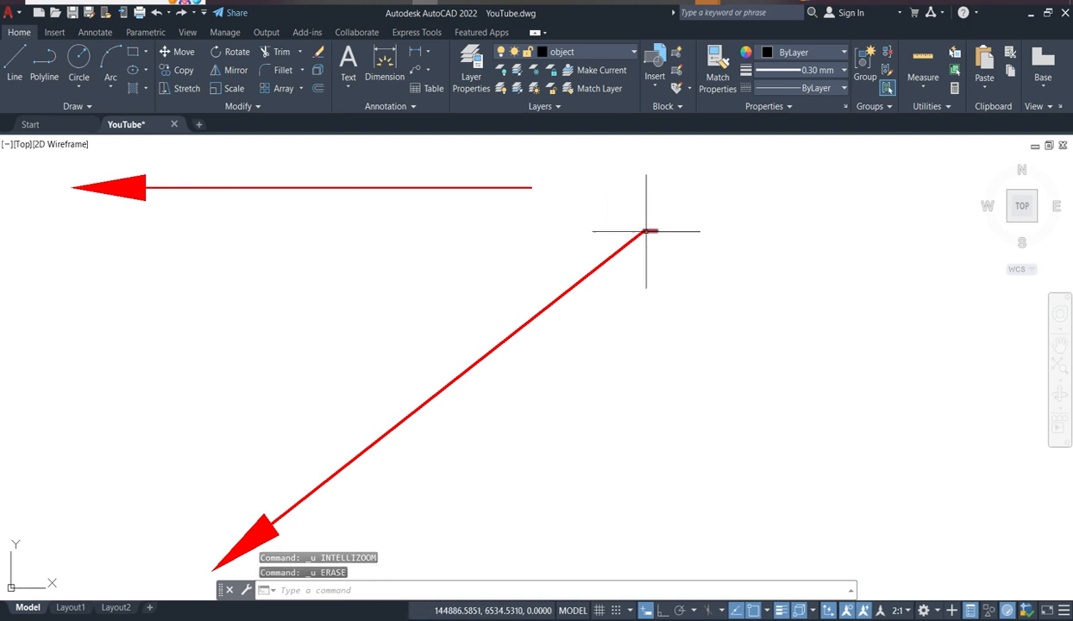
# - Undo the explosion of the diagonal multileader and turn off its horizontal landing, then close its properties and deselect it
pyautogui.hotkey('ctrl', 'z')
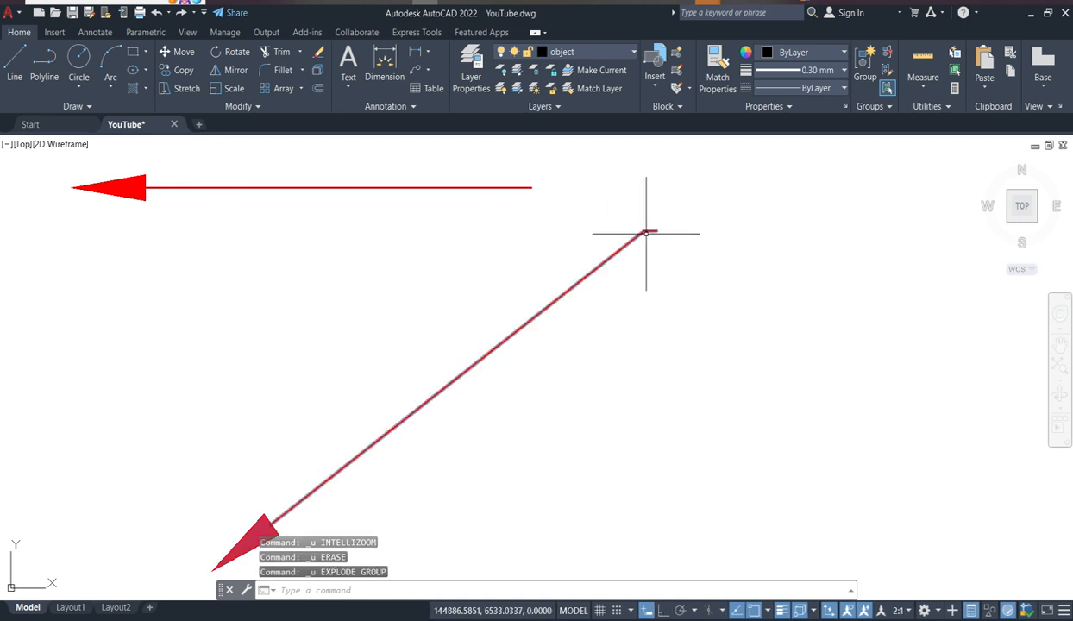
pyautogui.click(647, 230)
pyautogui.scroll(-4, 654, 237)
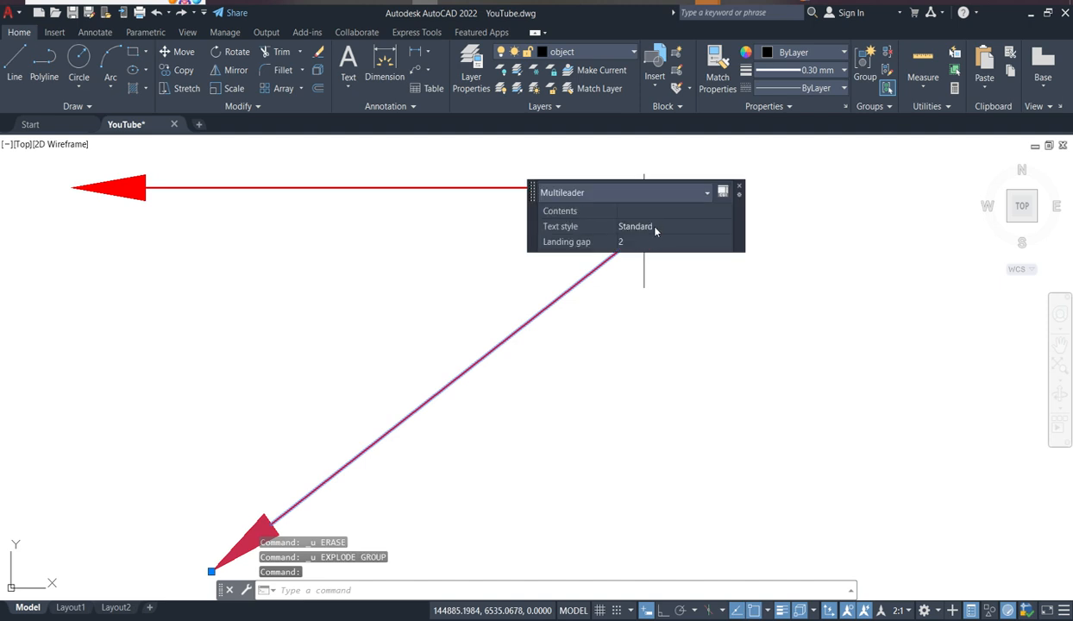
pyautogui.scroll(3, 657, 230)
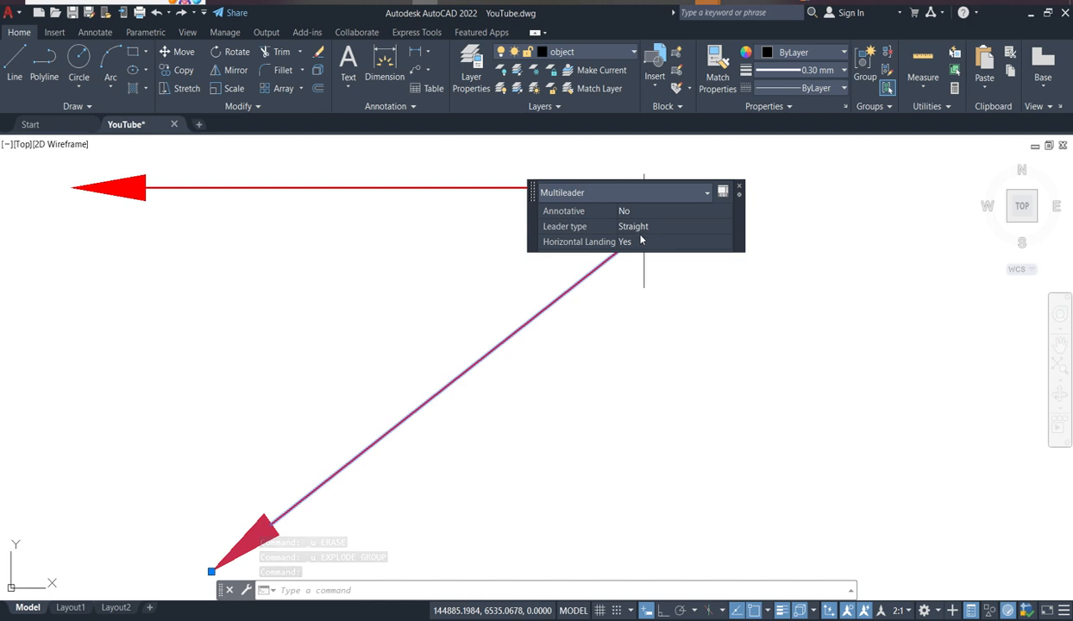
pyautogui.scroll(-3, 656, 243)
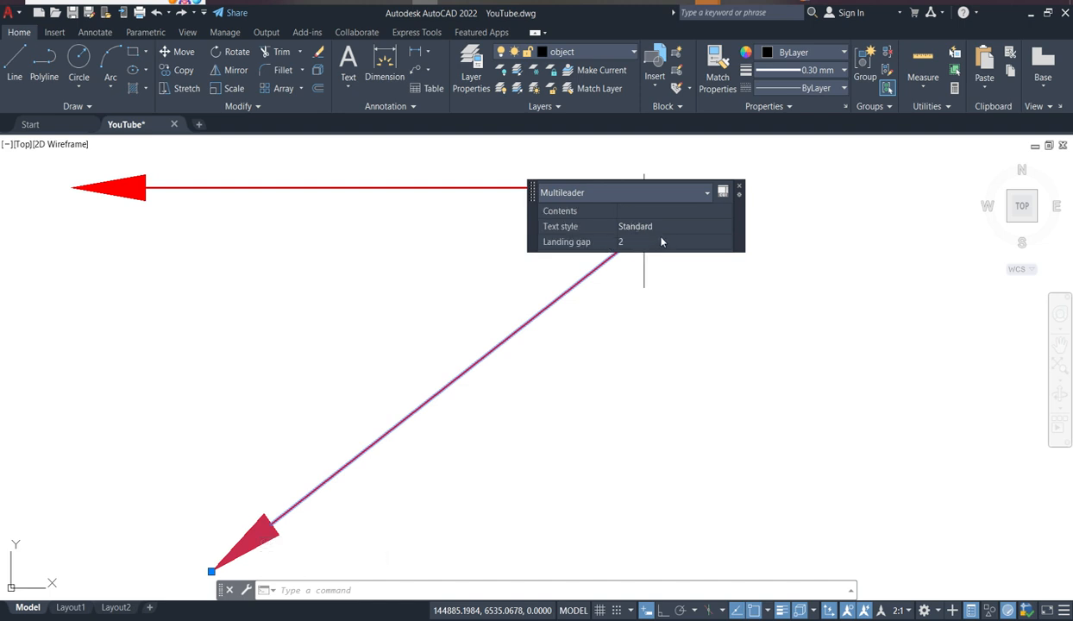
pyautogui.scroll(3, 673, 243)
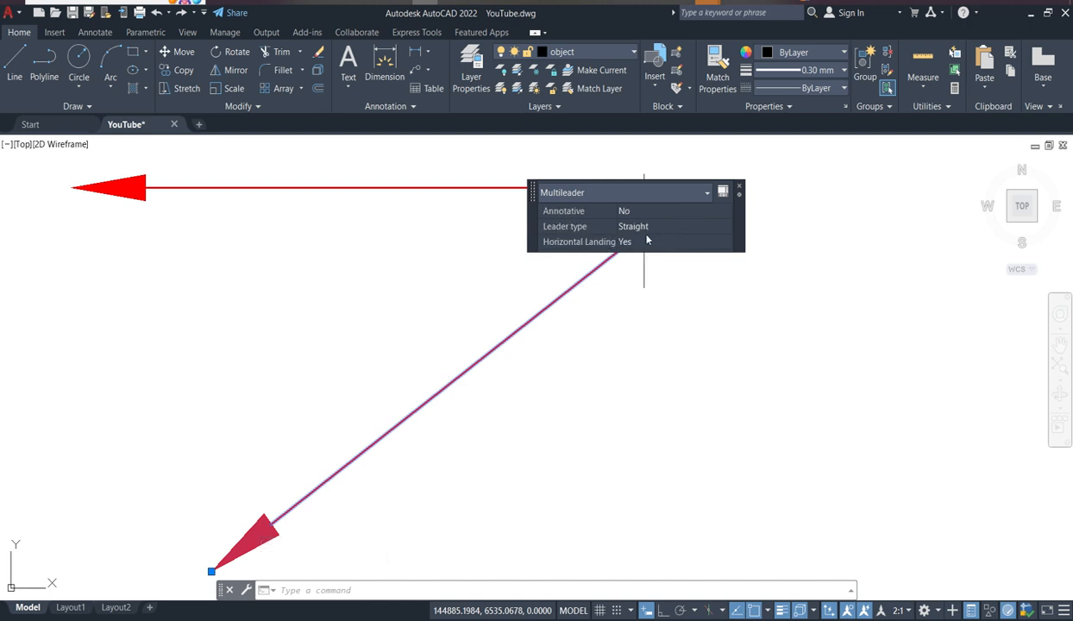
pyautogui.click(646, 241)
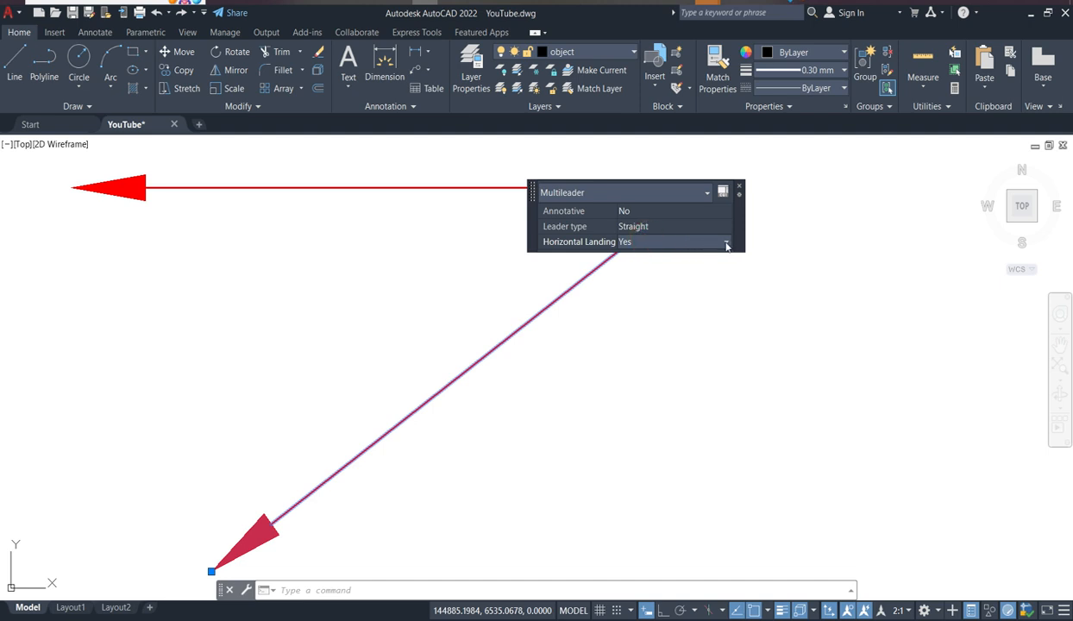
pyautogui.click(727, 244)
pyautogui.click(638, 268)
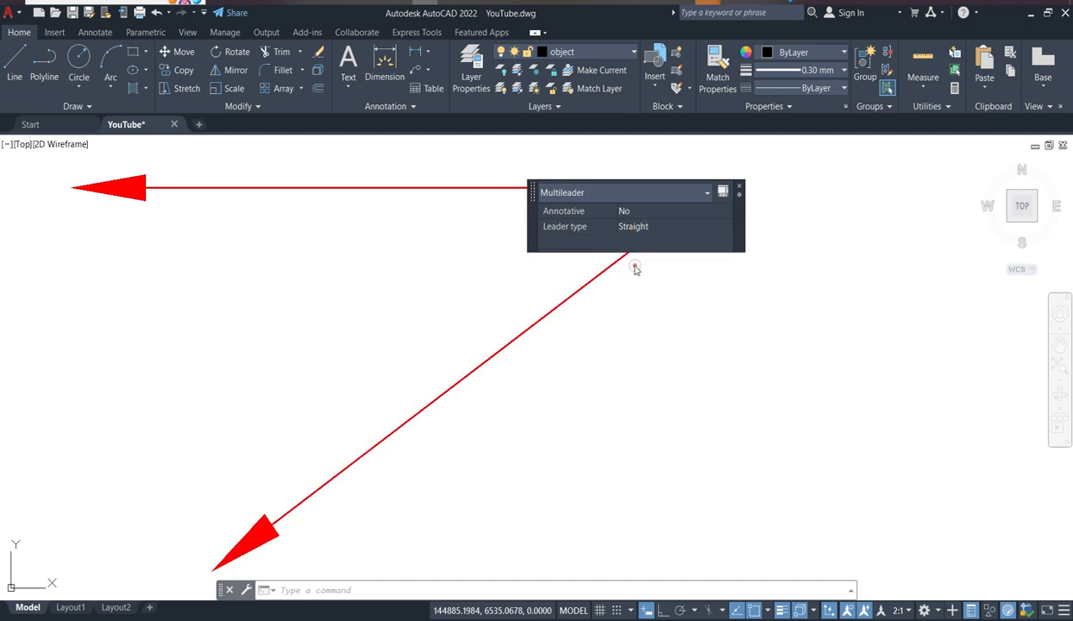
pyautogui.click(741, 190)
pyautogui.press('Escape')
pyautogui.scroll(3, 648, 233)
pyautogui.scroll(-3, 652, 226)
pyautogui.scroll(-2, 643, 245)
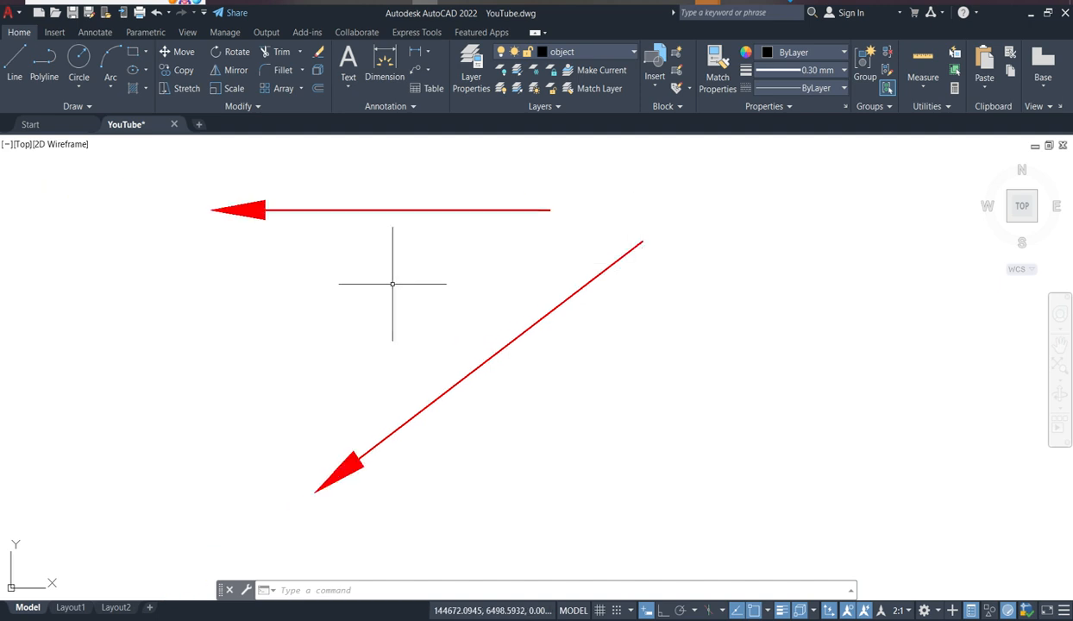